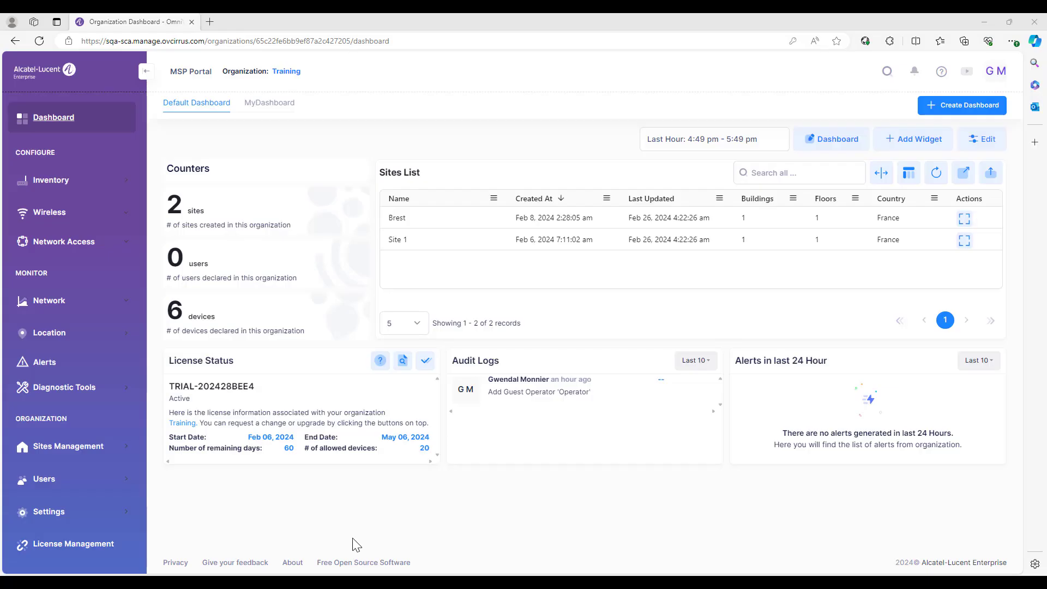
# Step: Expand the Network Access section in the sidebar
pyautogui.click(78, 241)
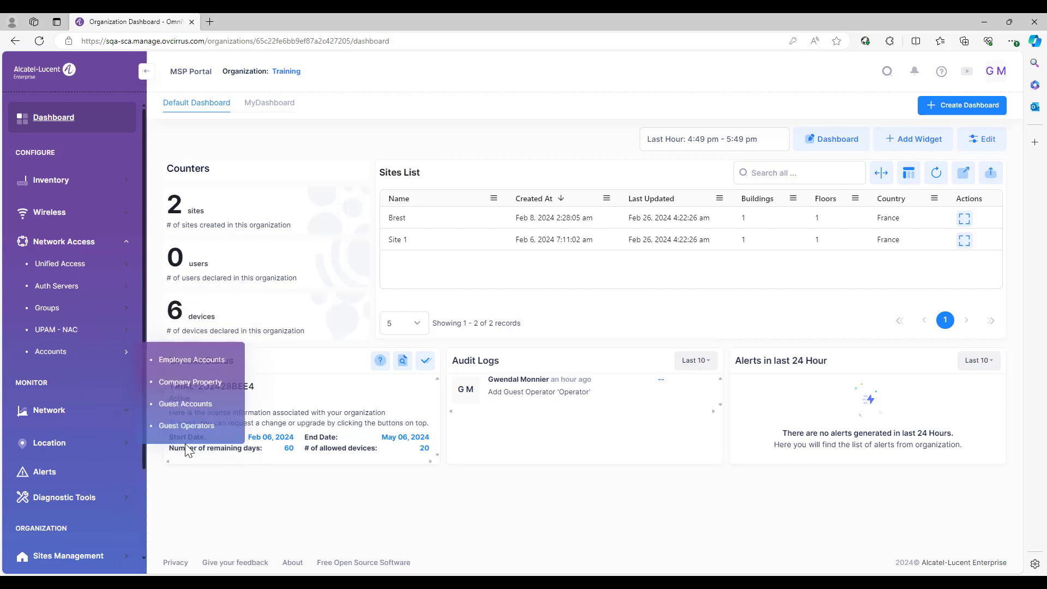
# Step: Go to UPAM - NAC External Source and start a new External RADIUS server
pyautogui.moveTo(104, 330)
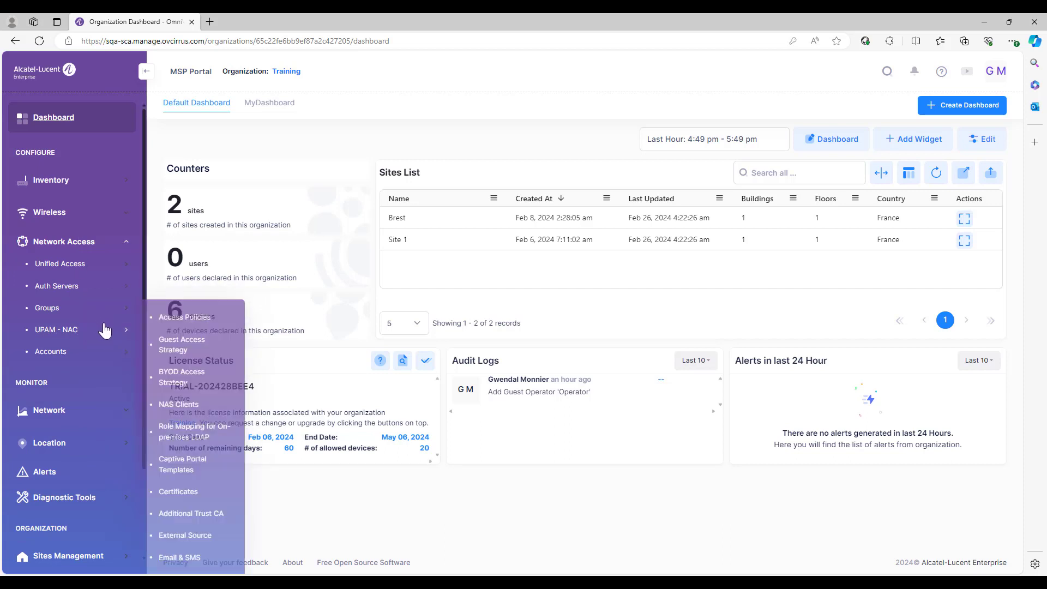
pyautogui.click(186, 532)
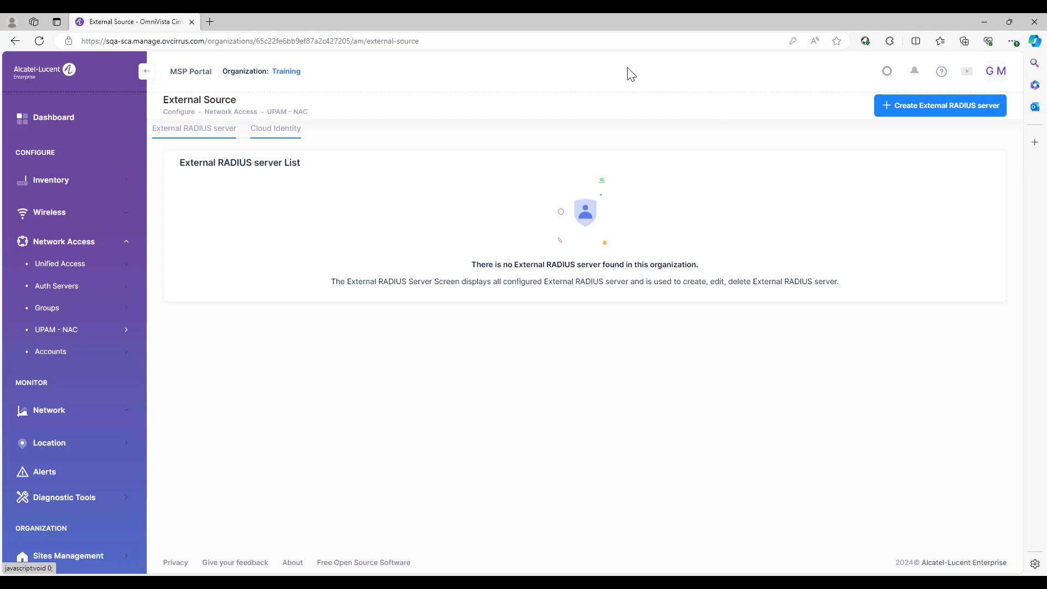
pyautogui.click(927, 105)
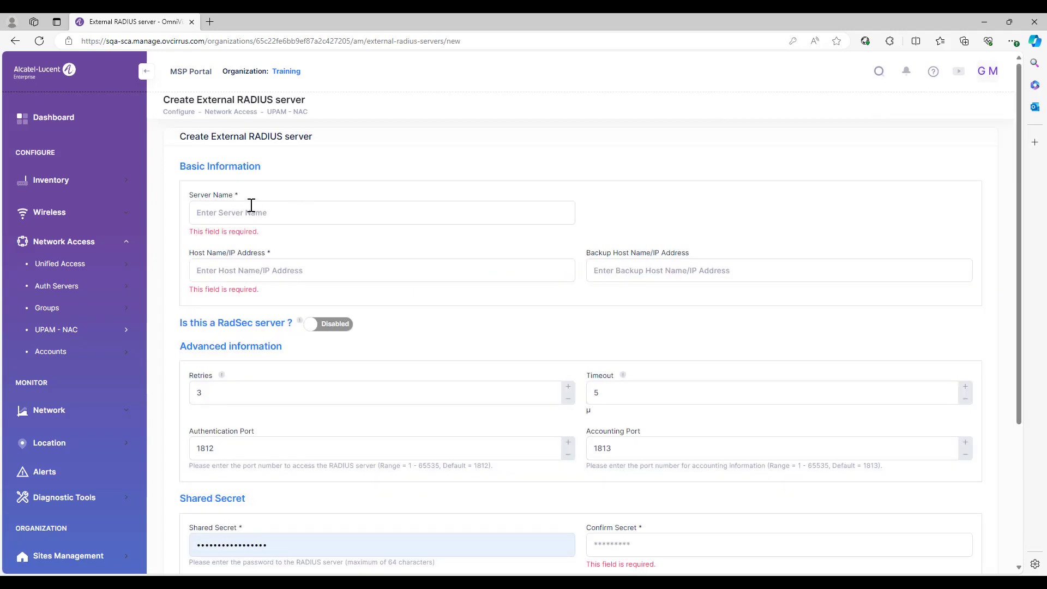
# Step: Name the server ExternalRADIUS, set host IP 192.168.100.102, and enable RadSec
pyautogui.click(250, 205)
pyautogui.write('EXternal')
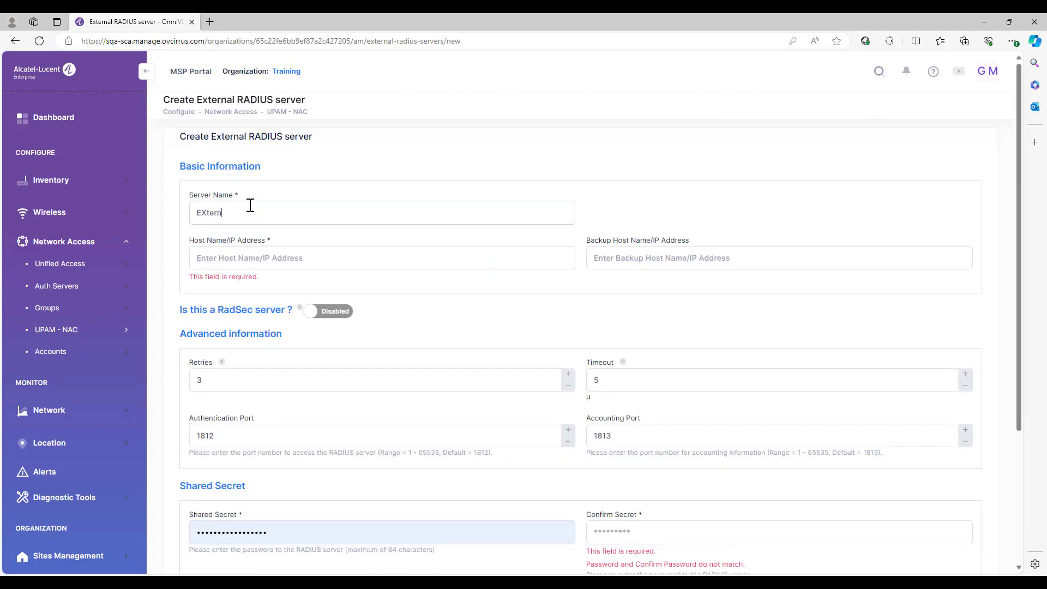
pyautogui.press('BackSpace')
pyautogui.press('BackSpace')
pyautogui.press('BackSpace')
pyautogui.press('BackSpace')
pyautogui.write('xternalRADIUS')
pyautogui.click(285, 259)
pyautogui.write('192.168.100.102')
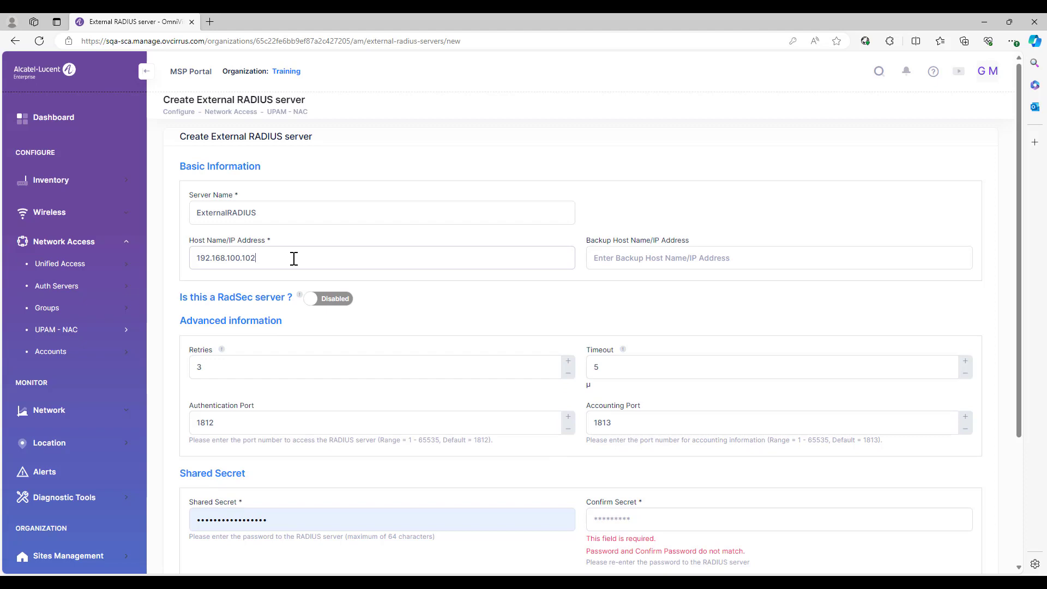
pyautogui.click(329, 301)
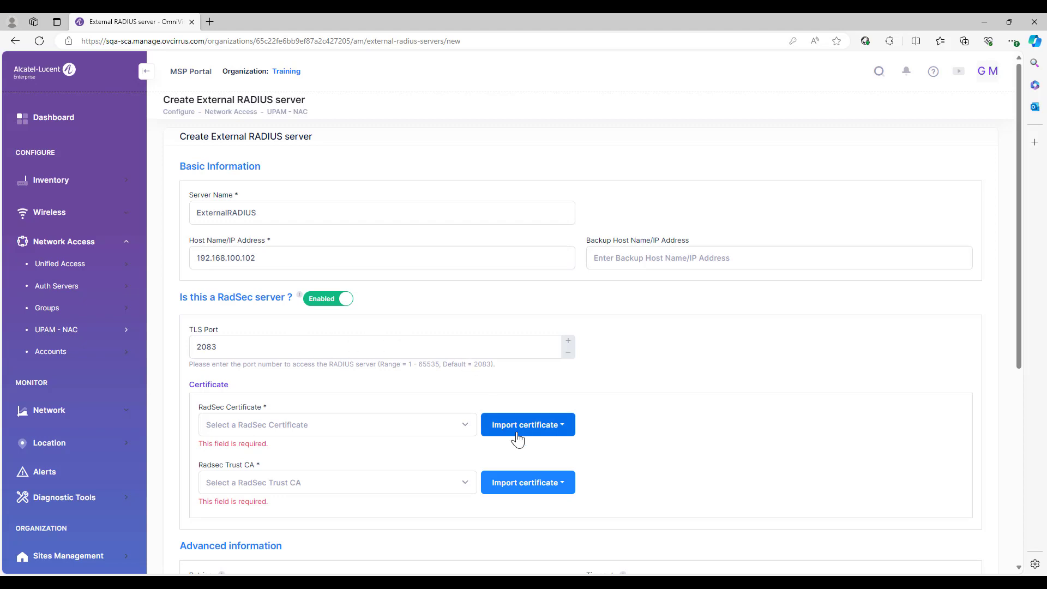
# Step: Review the RadSec certificate and trust CA import options, then disable RadSec again
pyautogui.click(536, 431)
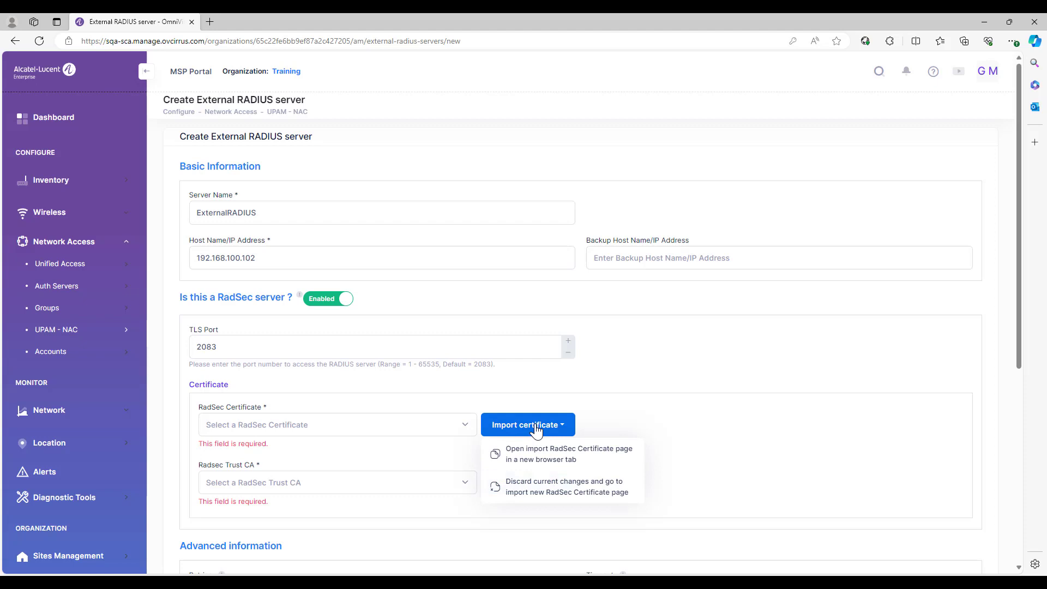
pyautogui.click(536, 431)
pyautogui.click(546, 488)
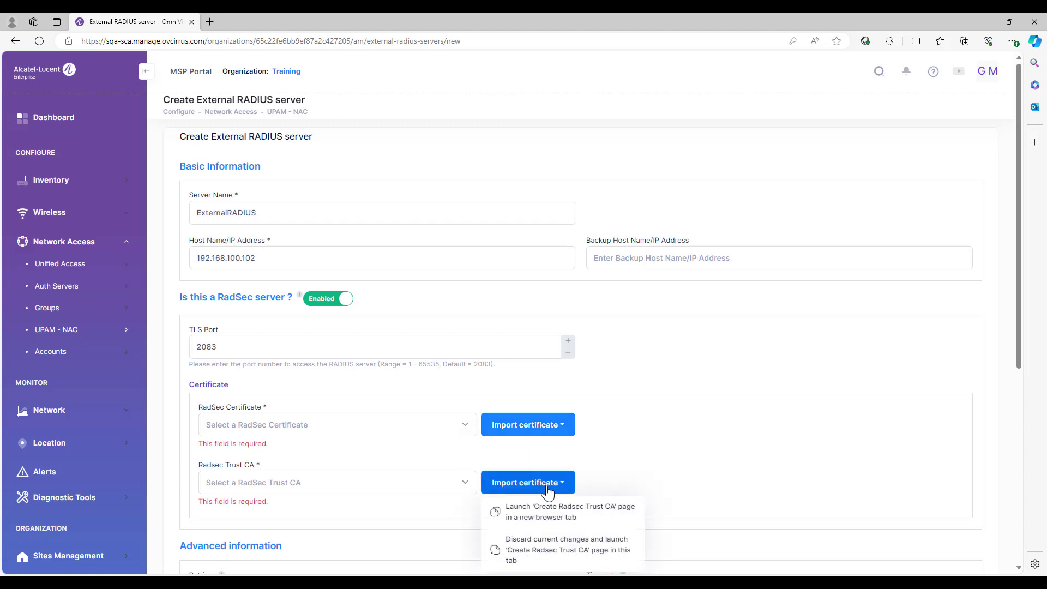
pyautogui.click(547, 489)
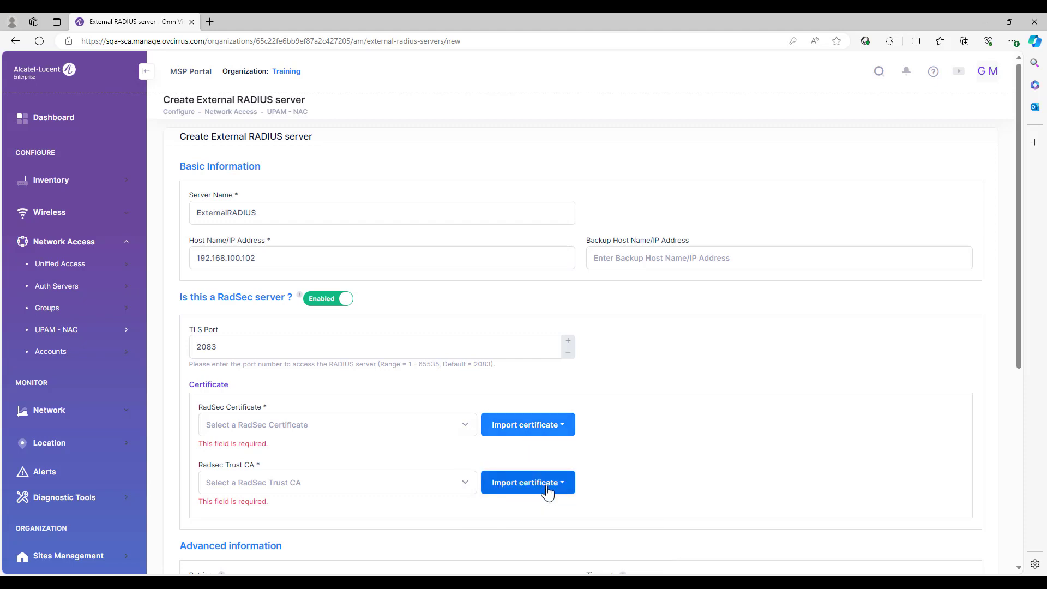
pyautogui.click(342, 301)
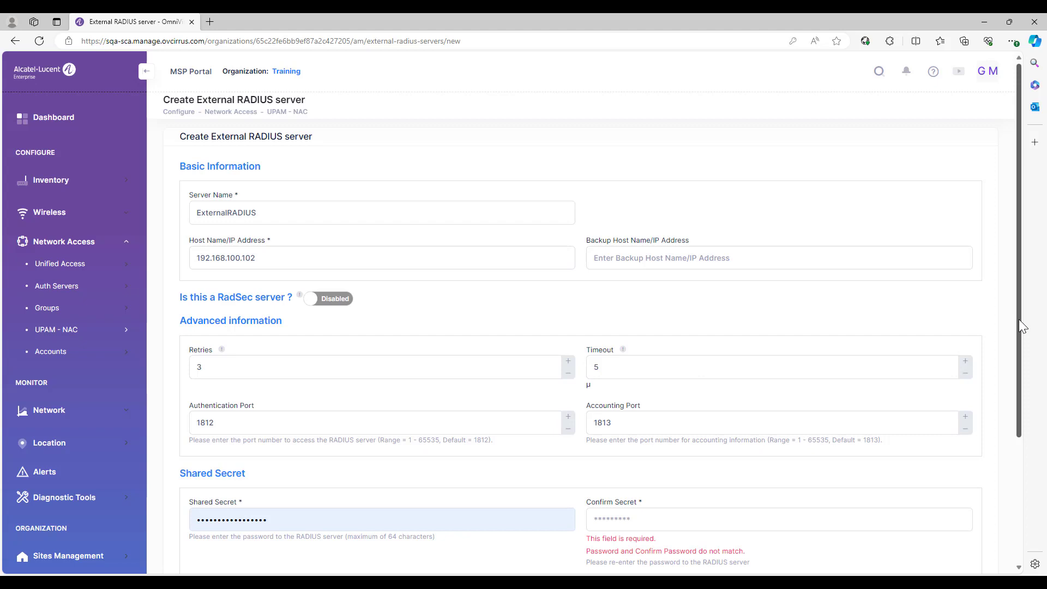
# Step: Enter and confirm a shared secret, keep Pre-emption on, and create the ExternalRADIUS server
pyautogui.moveTo(1019, 319); pyautogui.dragTo(1042, 475)
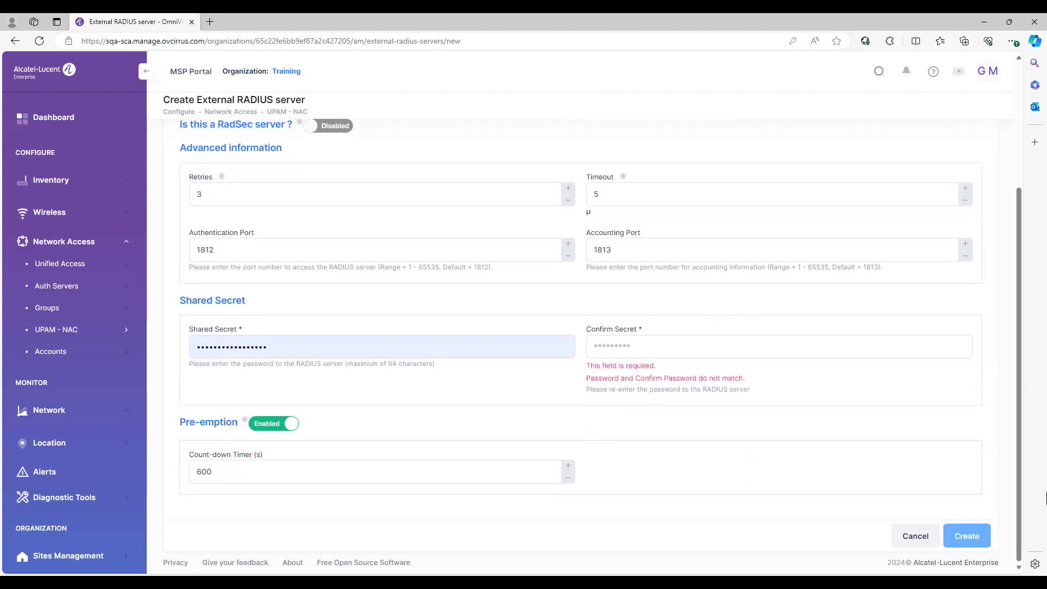
pyautogui.click(261, 355)
pyautogui.hotkey('ctrl', 'a')
pyautogui.write('*****')
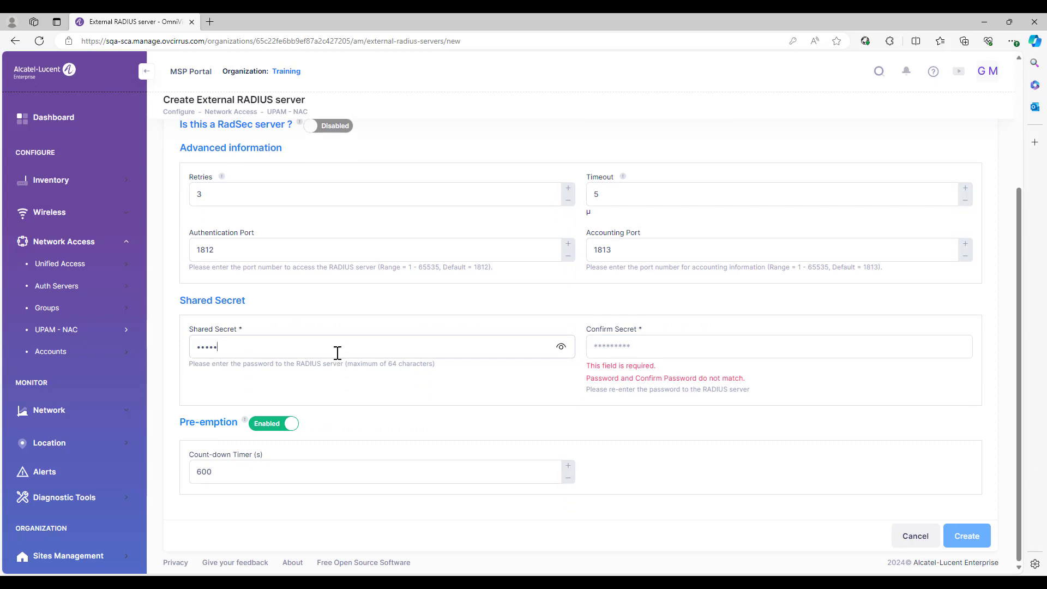
pyautogui.write('******')
pyautogui.click(636, 346)
pyautogui.write('****')
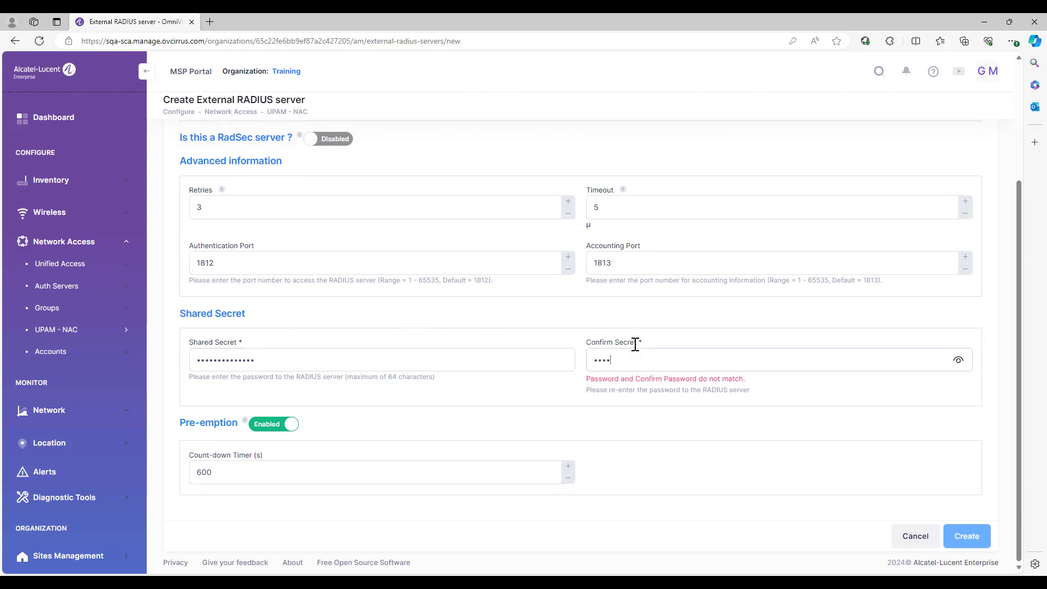
pyautogui.write('**********')
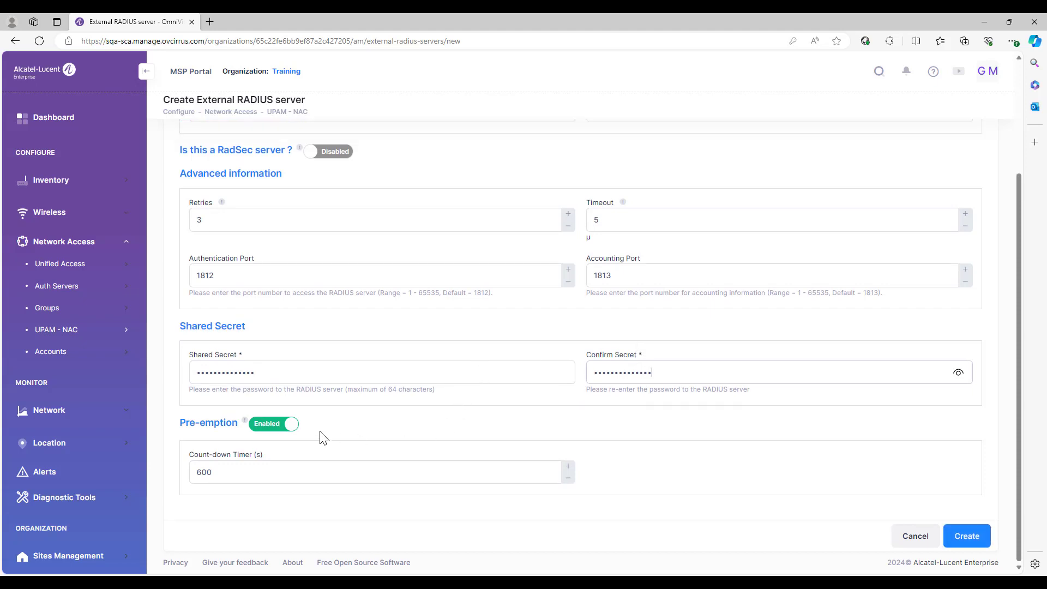
pyautogui.click(274, 428)
pyautogui.click(272, 494)
pyautogui.click(961, 538)
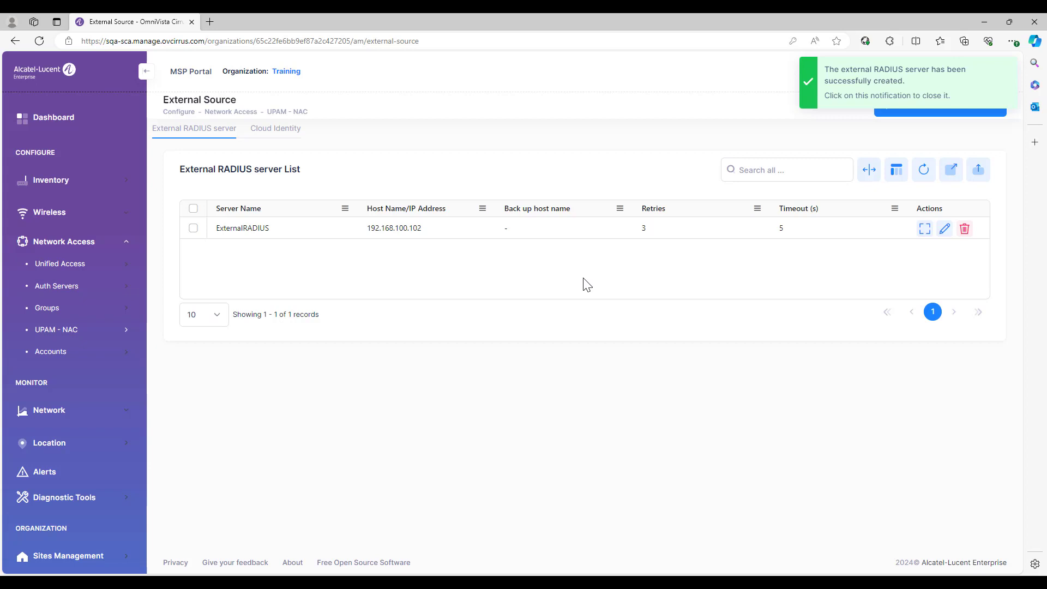
# Step: Dismiss the success toast and start a new identity from the Cloud Identity list
pyautogui.click(863, 79)
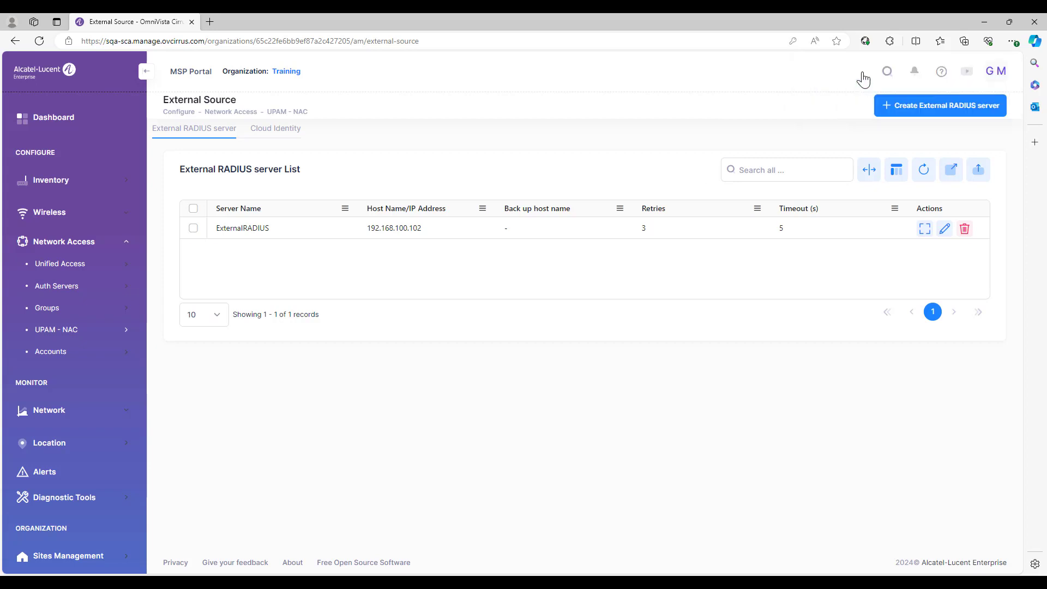
pyautogui.click(274, 133)
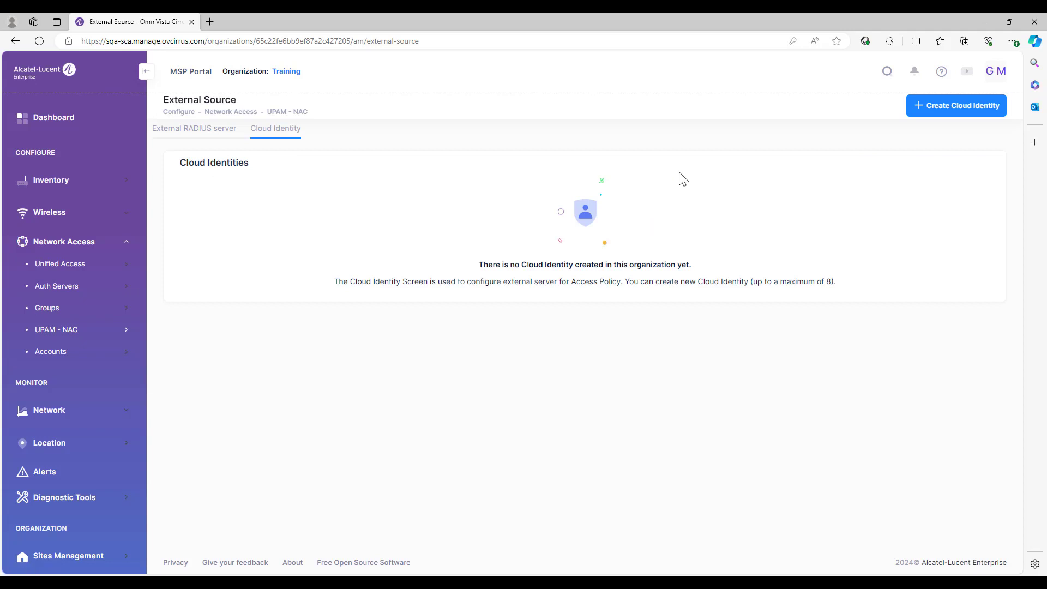
pyautogui.click(953, 116)
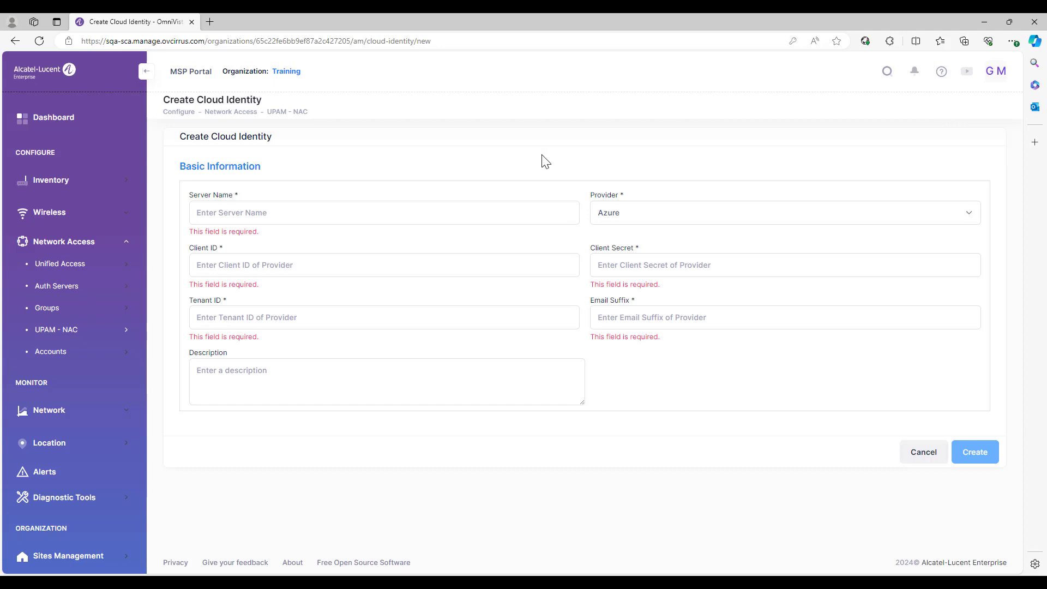
# Step: Create the Azure cloud identity MyCloudID with client ID alcatel18 and tenant ID 123
pyautogui.click(348, 214)
pyautogui.write('MyCloud')
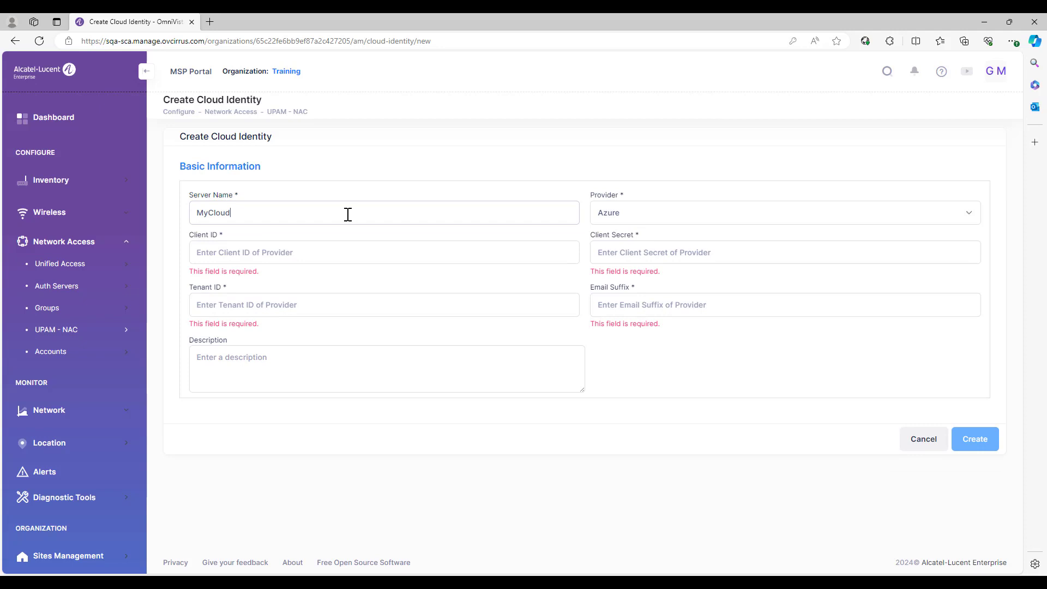
pyautogui.write('ID')
pyautogui.click(644, 217)
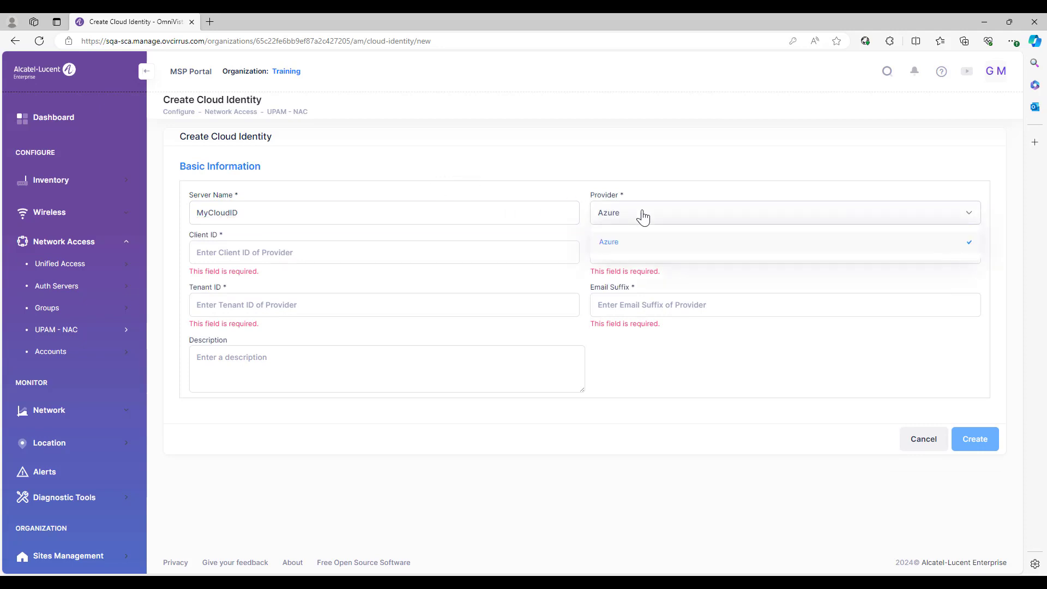
pyautogui.click(643, 217)
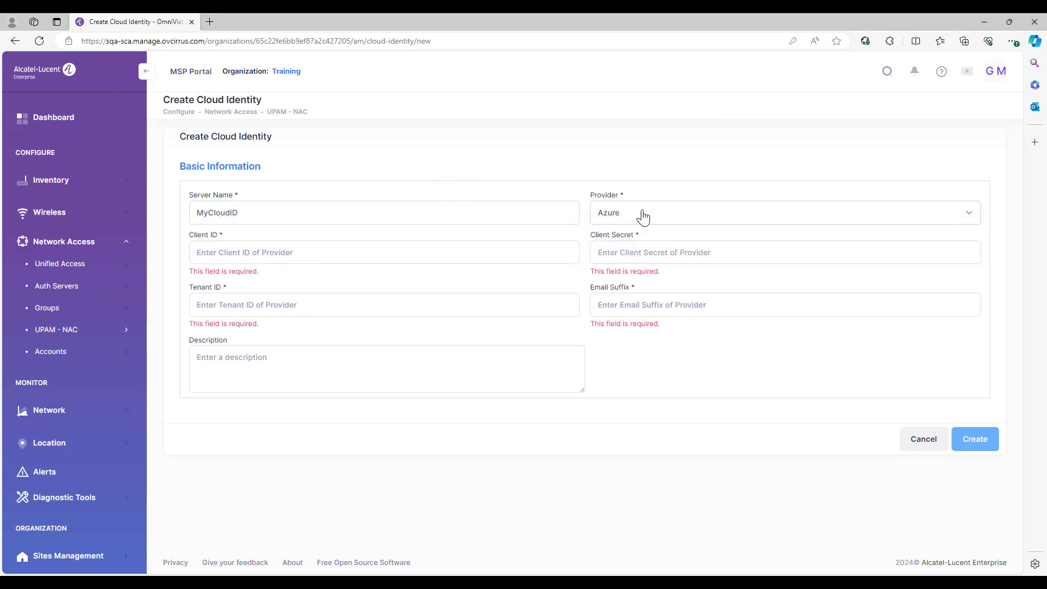
pyautogui.click(362, 264)
pyautogui.write('alcat')
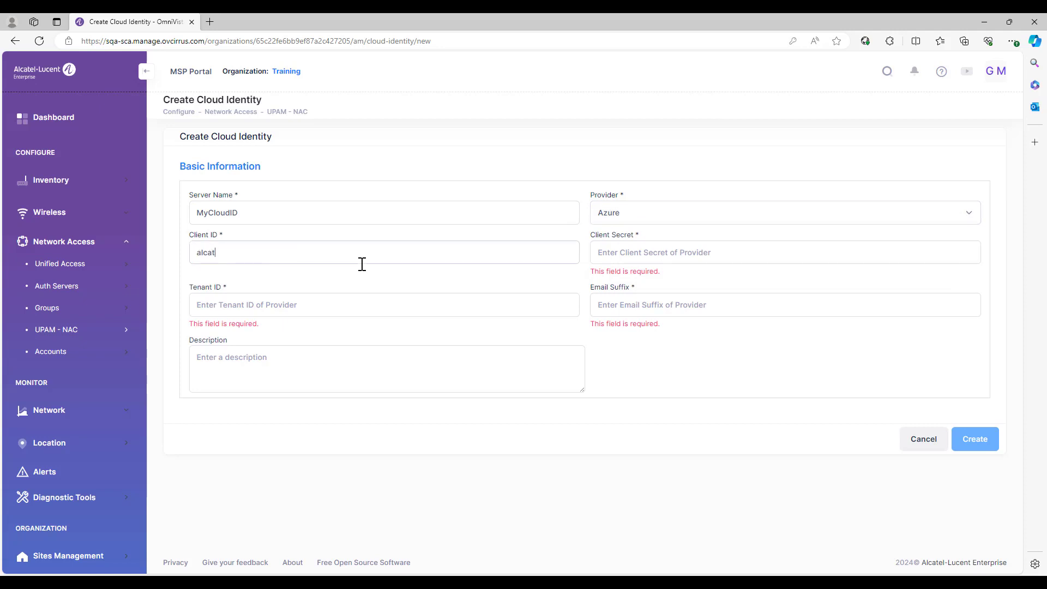
pyautogui.write('el')
pyautogui.write('18')
pyautogui.write('.com')
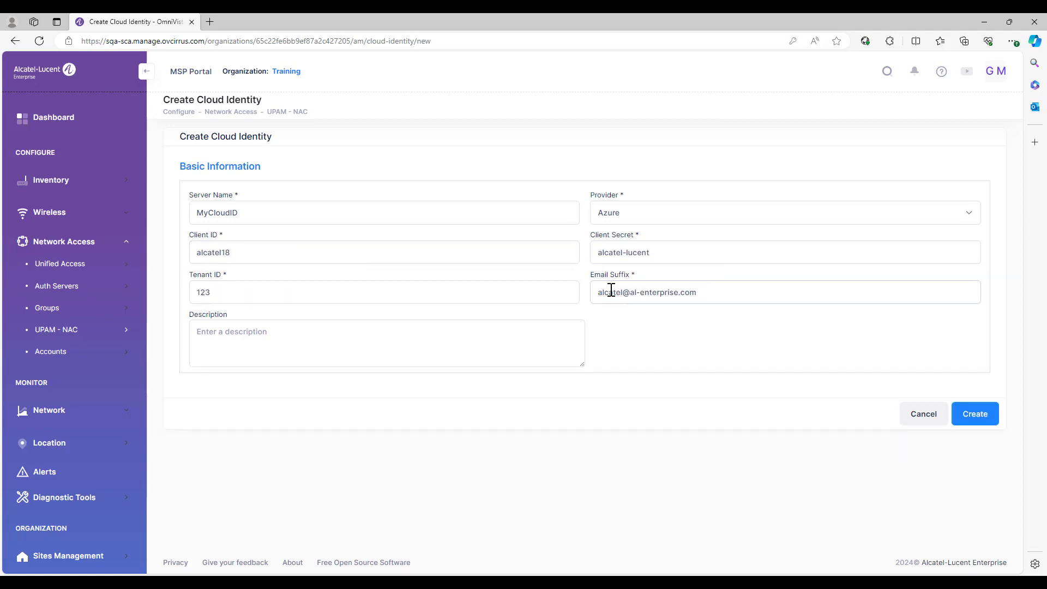
pyautogui.click(988, 419)
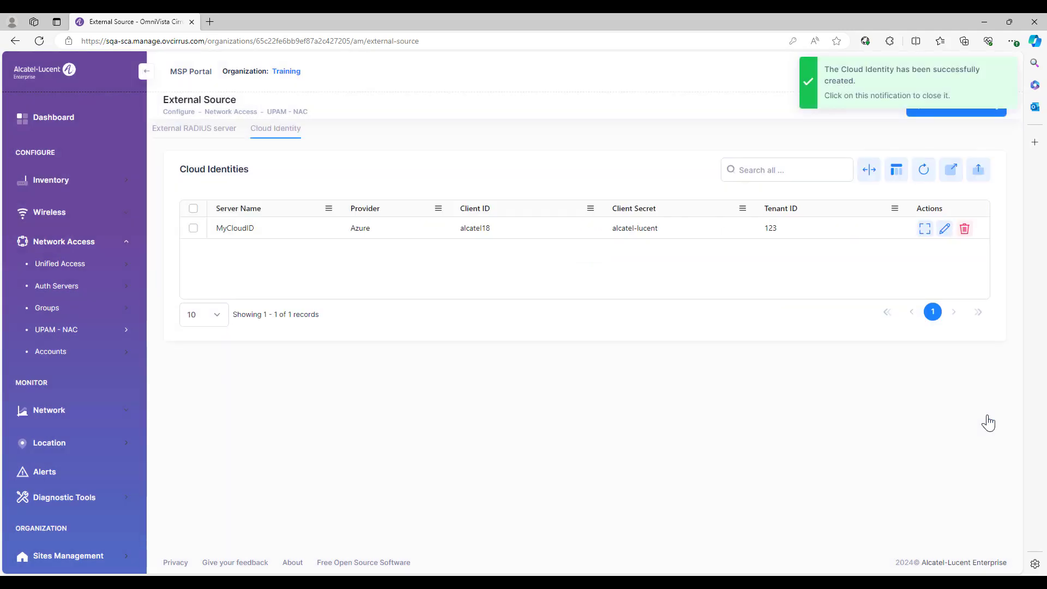
pyautogui.click(870, 81)
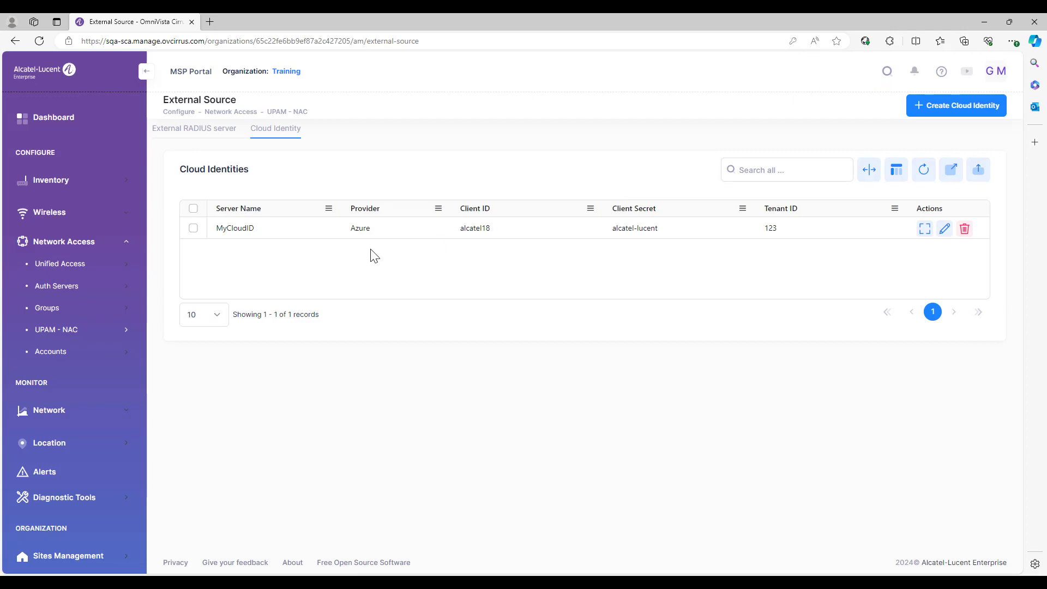
# Step: Select the Employee Network SSID under Wireless > SSIDs and open it for editing
pyautogui.click(48, 217)
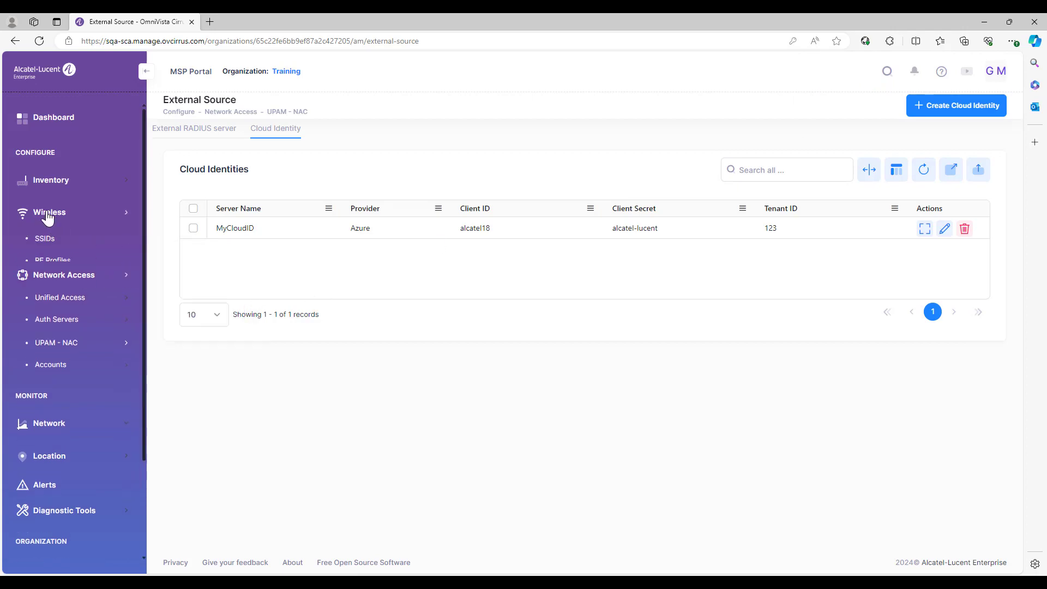
pyautogui.click(51, 242)
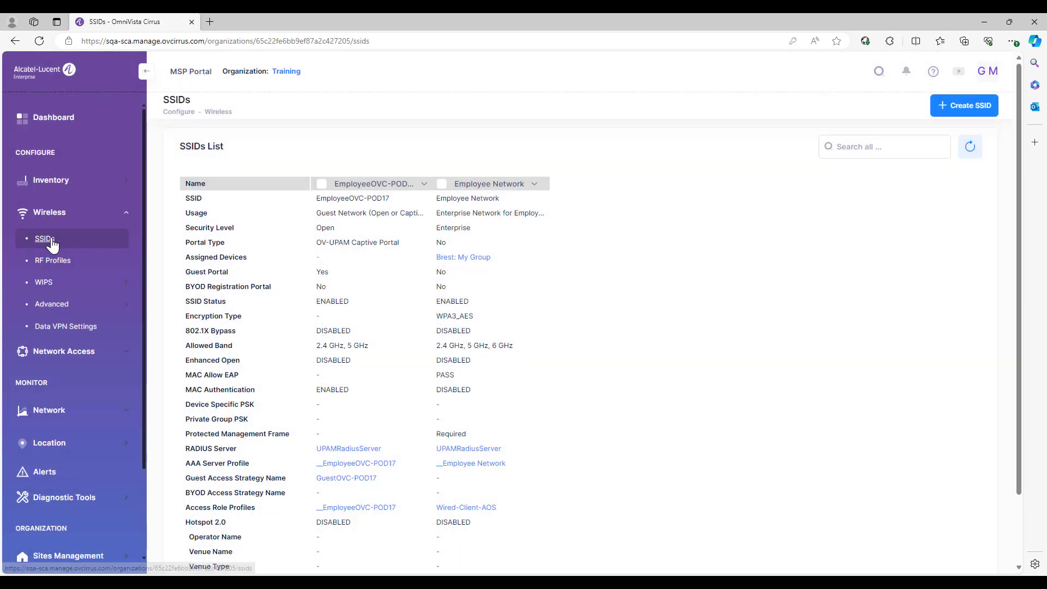
pyautogui.click(441, 184)
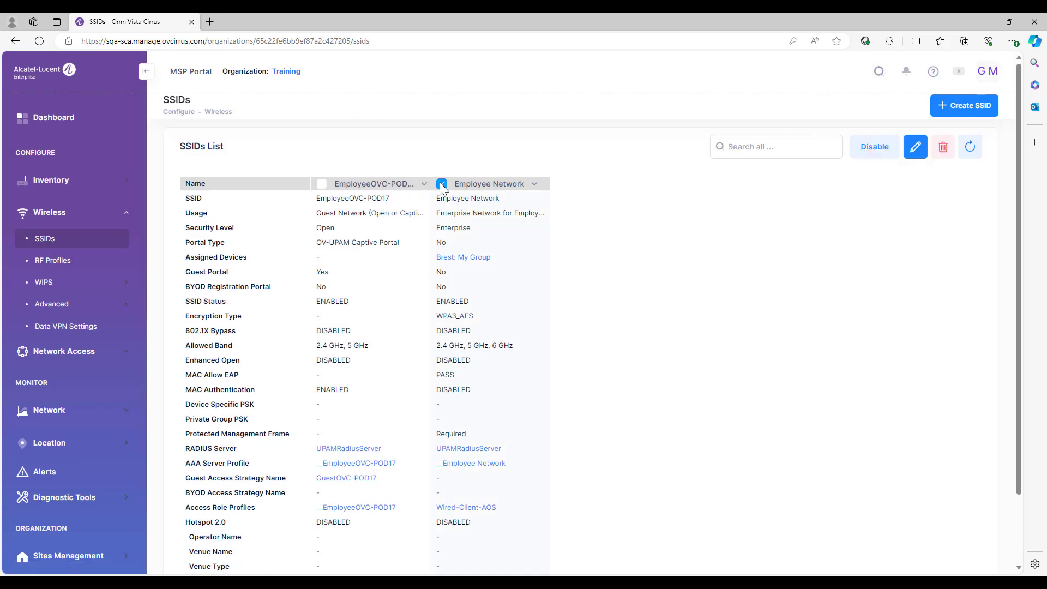
pyautogui.click(915, 147)
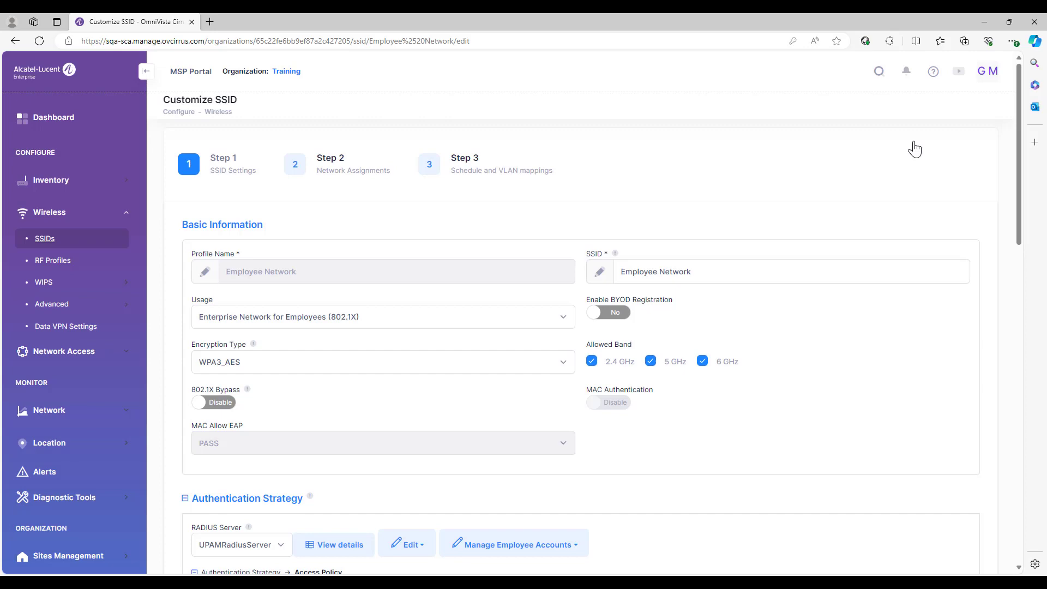
pyautogui.moveTo(1019, 139); pyautogui.dragTo(1040, 366)
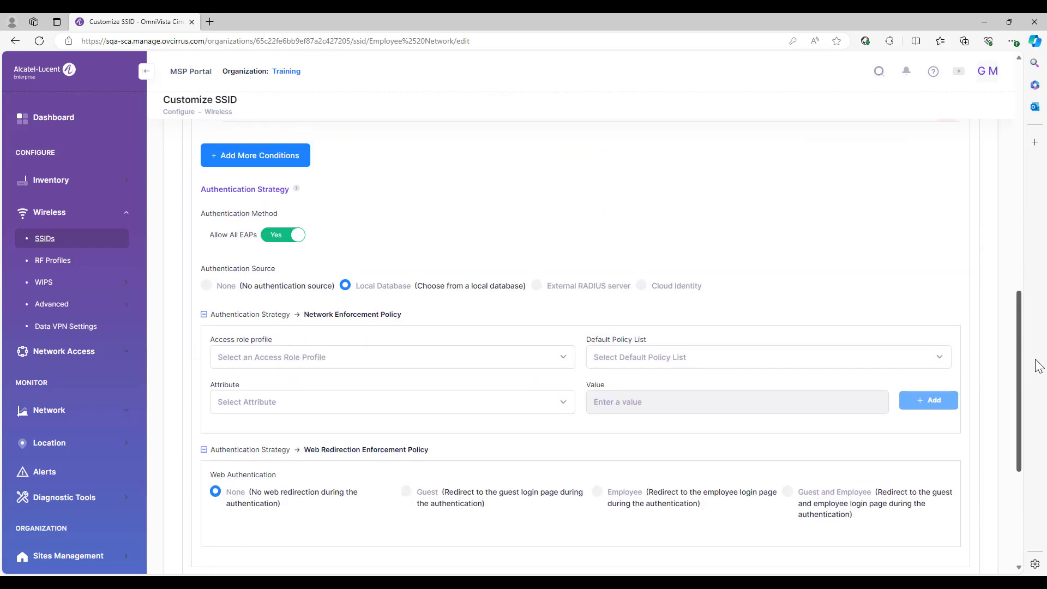
# Step: Switch Employee Network authentication from Local Database to the ExternalRADIUS external server
pyautogui.click(536, 284)
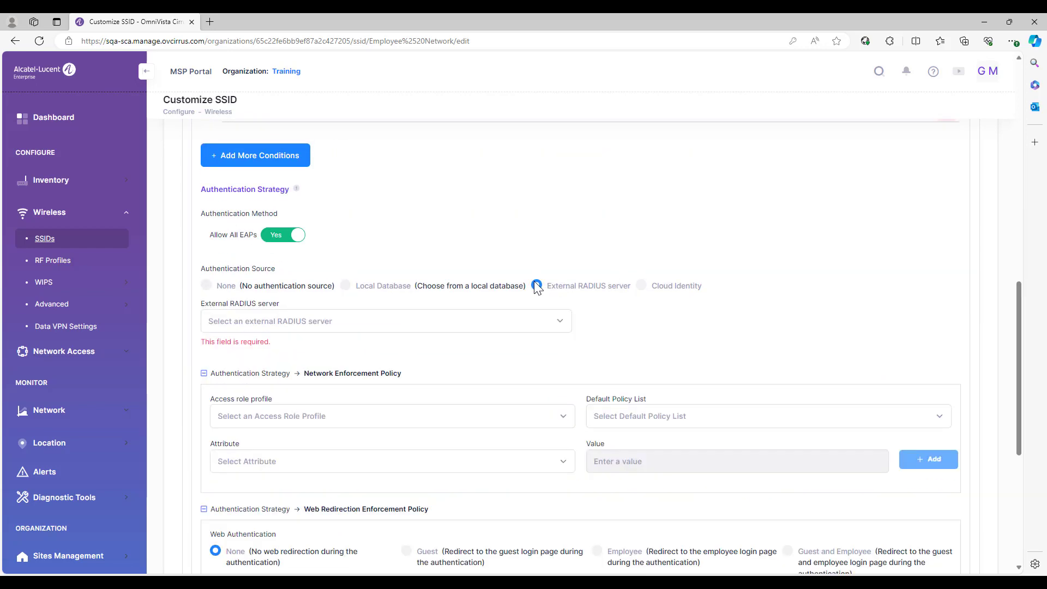
pyautogui.click(555, 323)
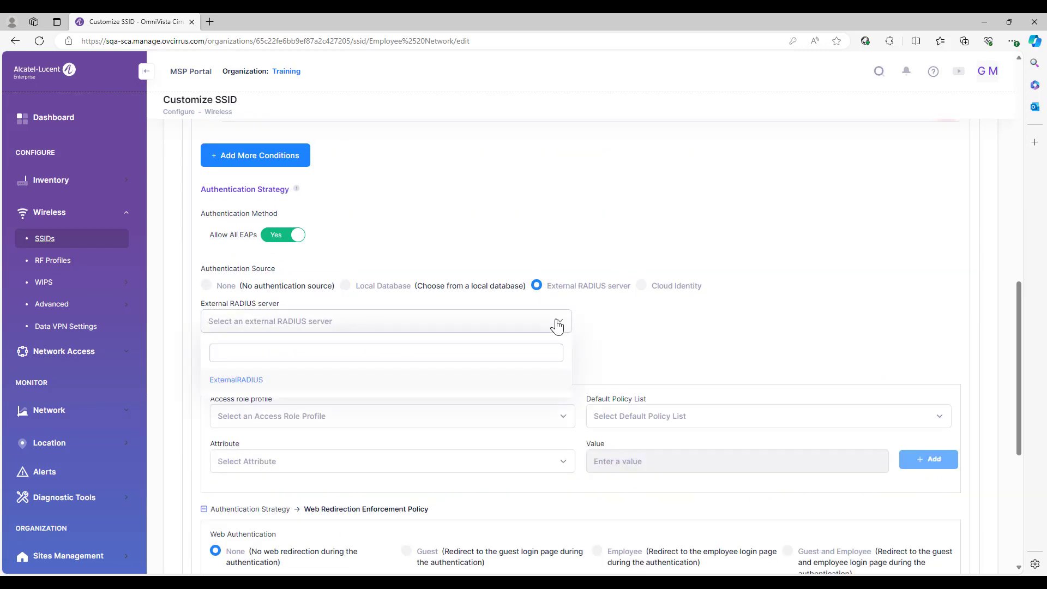
pyautogui.click(543, 321)
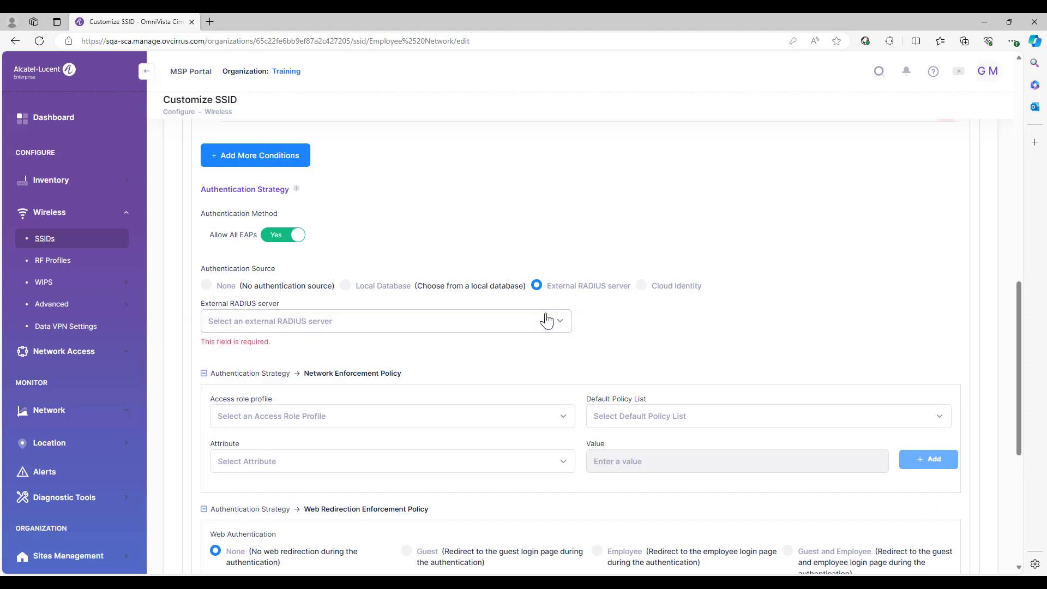
pyautogui.click(646, 290)
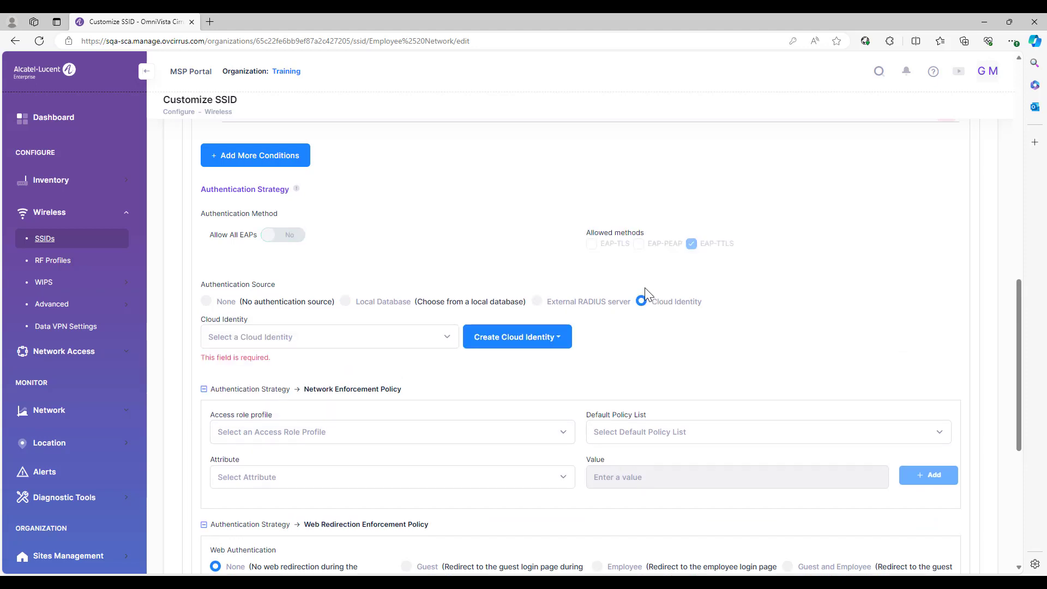
pyautogui.click(446, 338)
pyautogui.click(445, 338)
pyautogui.click(536, 302)
pyautogui.click(421, 349)
pyautogui.click(261, 398)
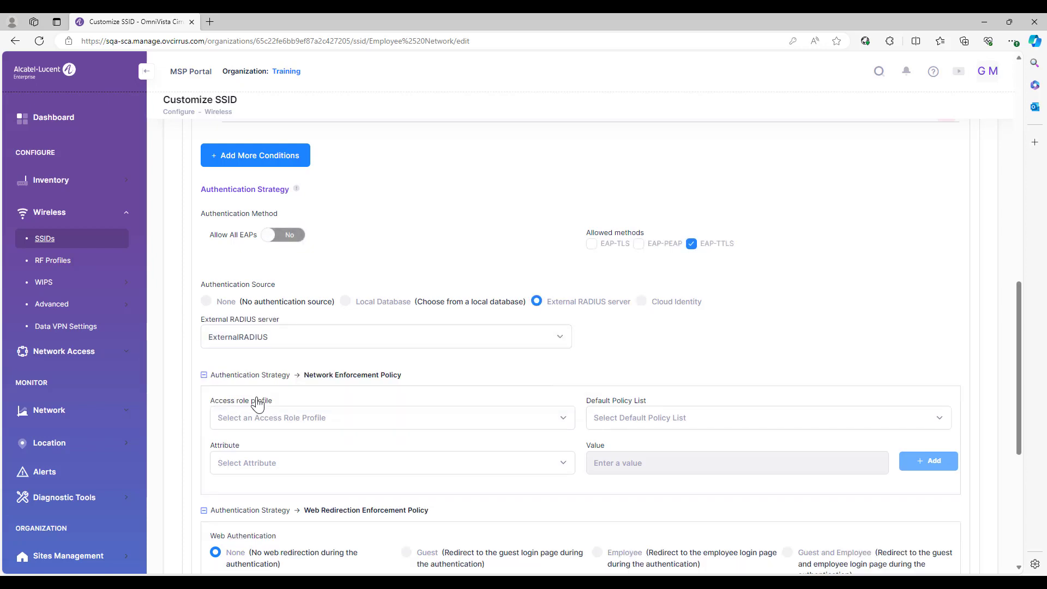
pyautogui.moveTo(1020, 361); pyautogui.dragTo(1035, 501)
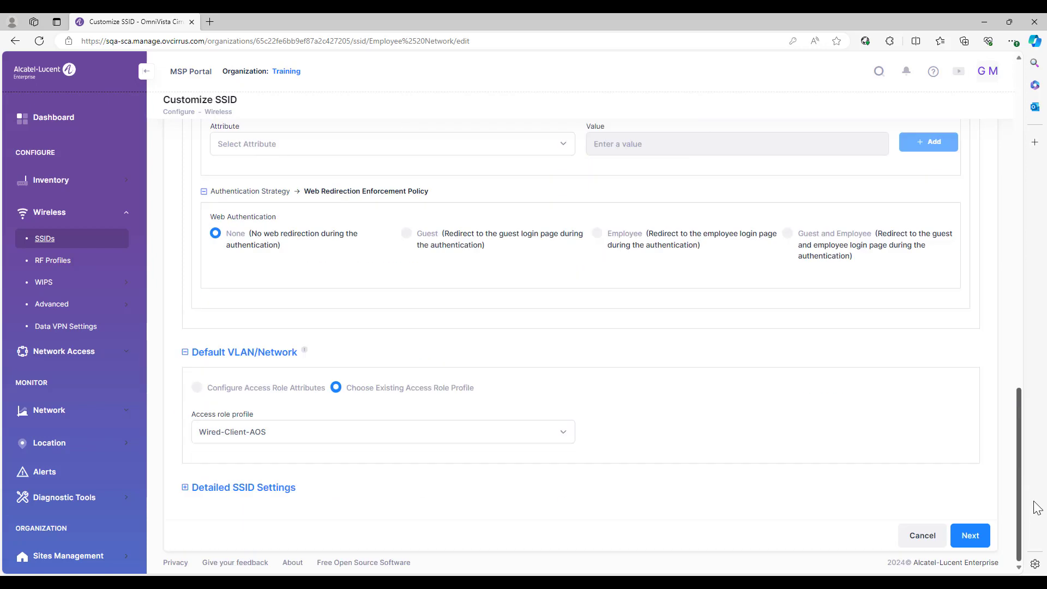
# Step: Advance through Network Assignments and Schedule/VLAN, save the Employee Network SSID, and dismiss the confirmation
pyautogui.click(965, 539)
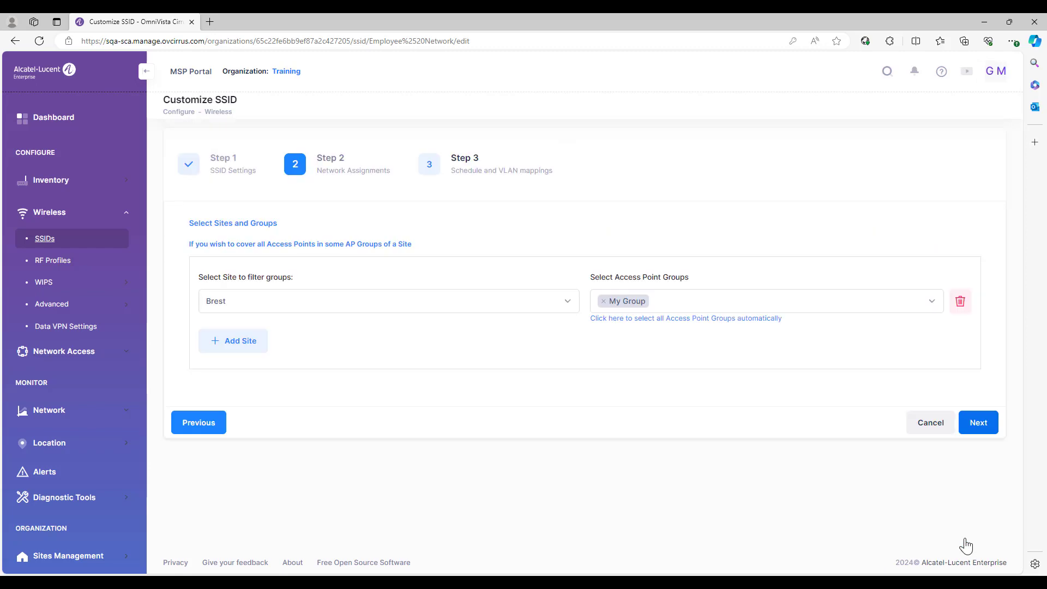
pyautogui.click(982, 429)
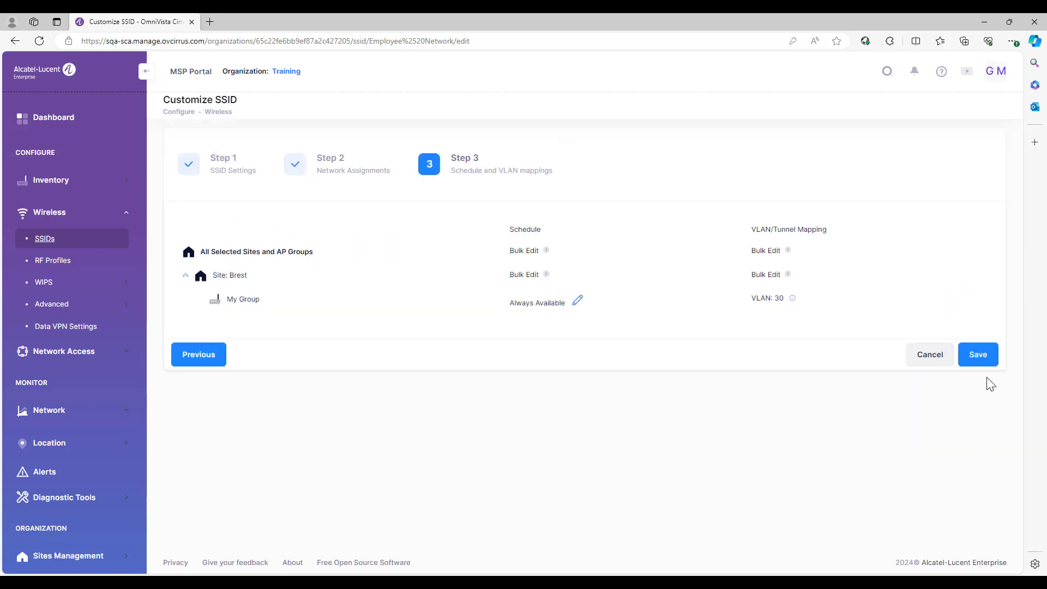
pyautogui.click(978, 362)
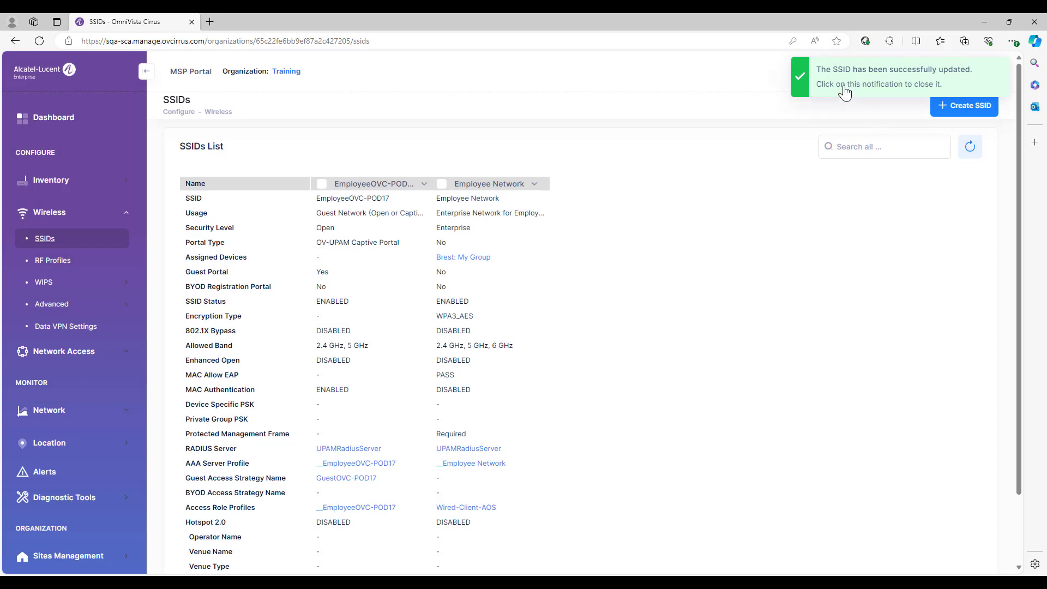
pyautogui.click(844, 92)
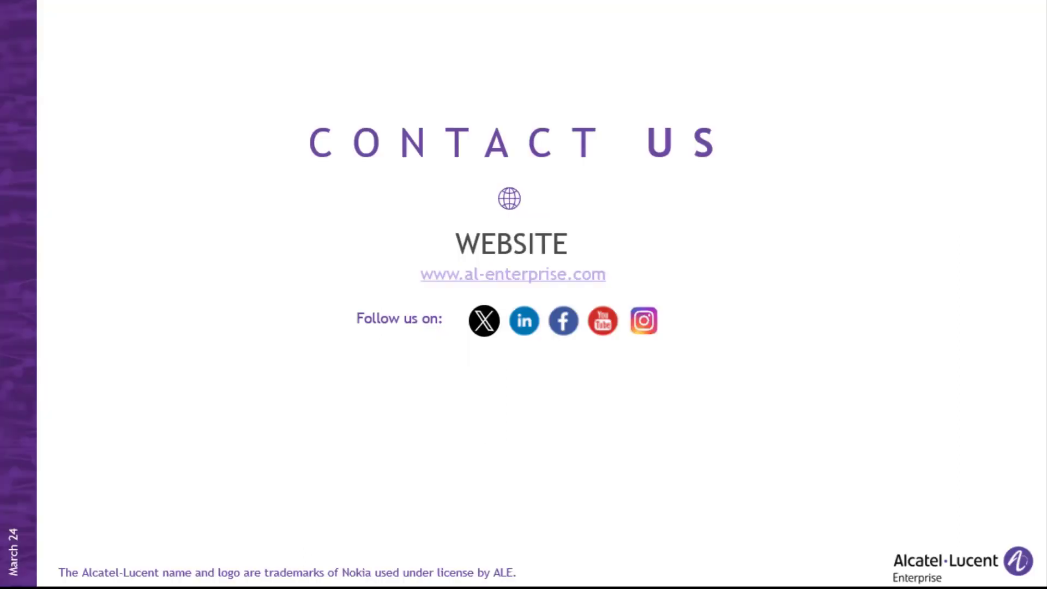